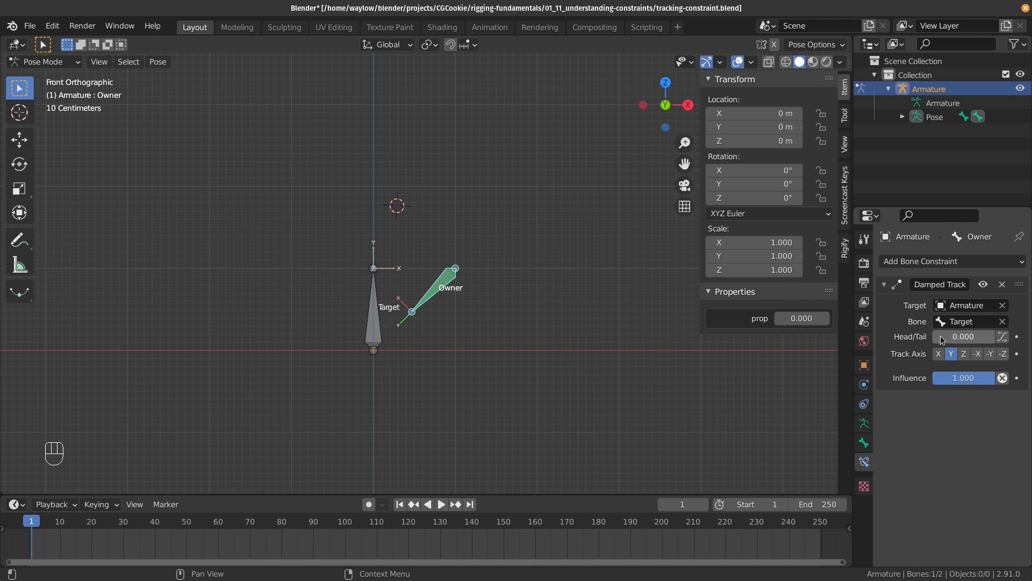
- Try the Owner bone's Damped Track with Head/Tail at 1.000 and Follow B-Bone toggled, and restore Head/Tail to 0
left_click_drag(942, 340, 1008, 347)
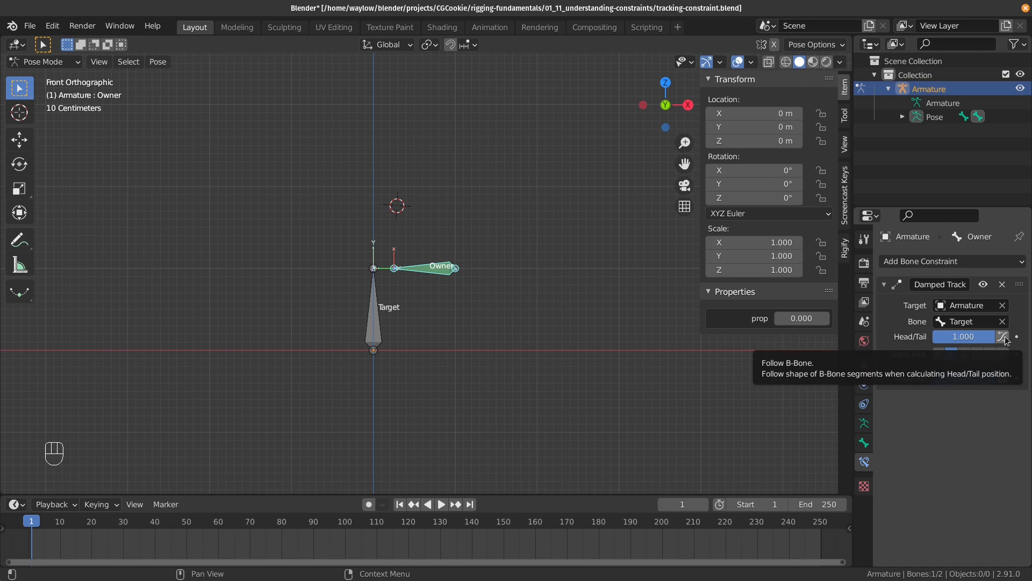
left_click(1005, 337)
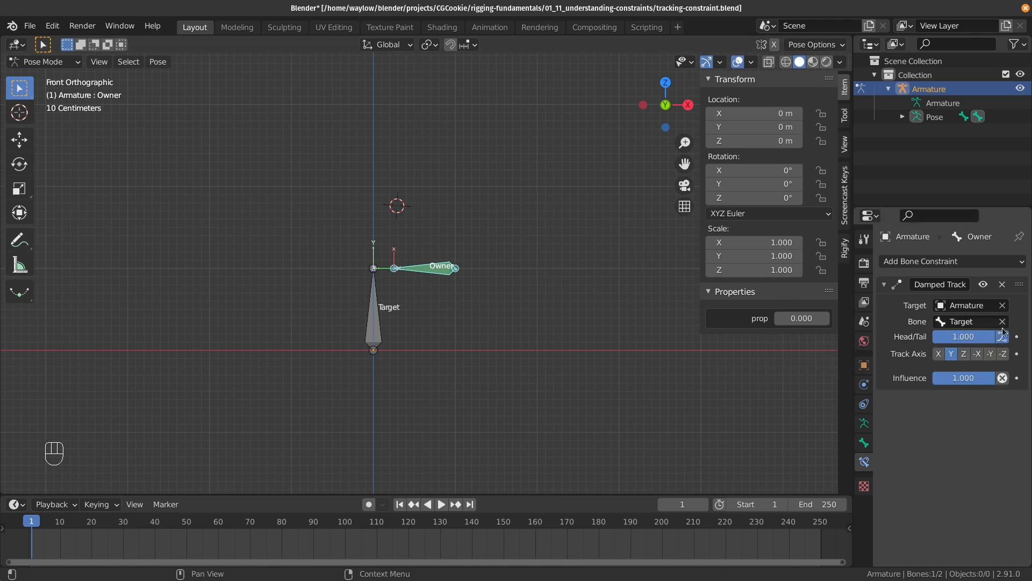
left_click(996, 337)
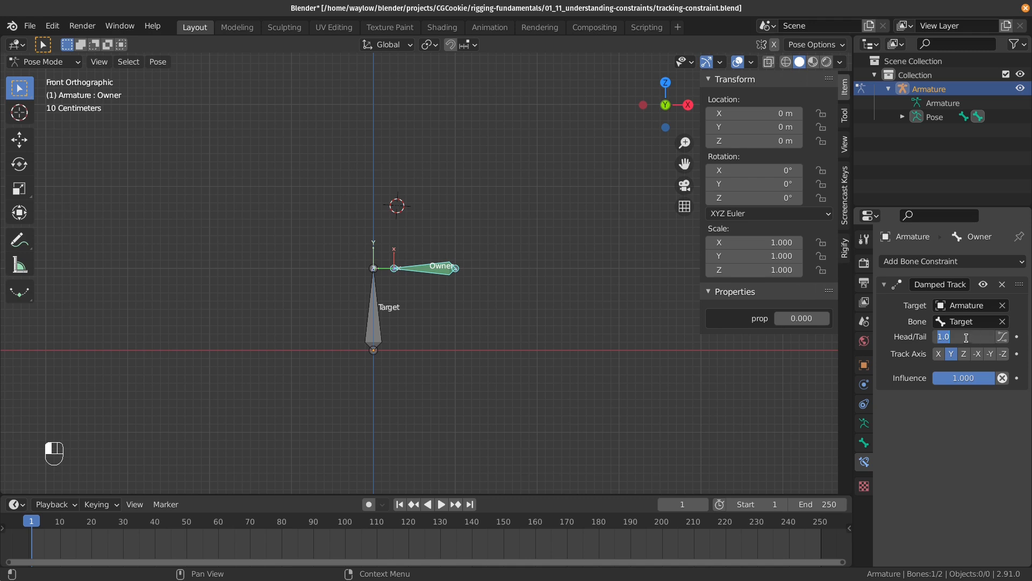
type("0")
key("Return")
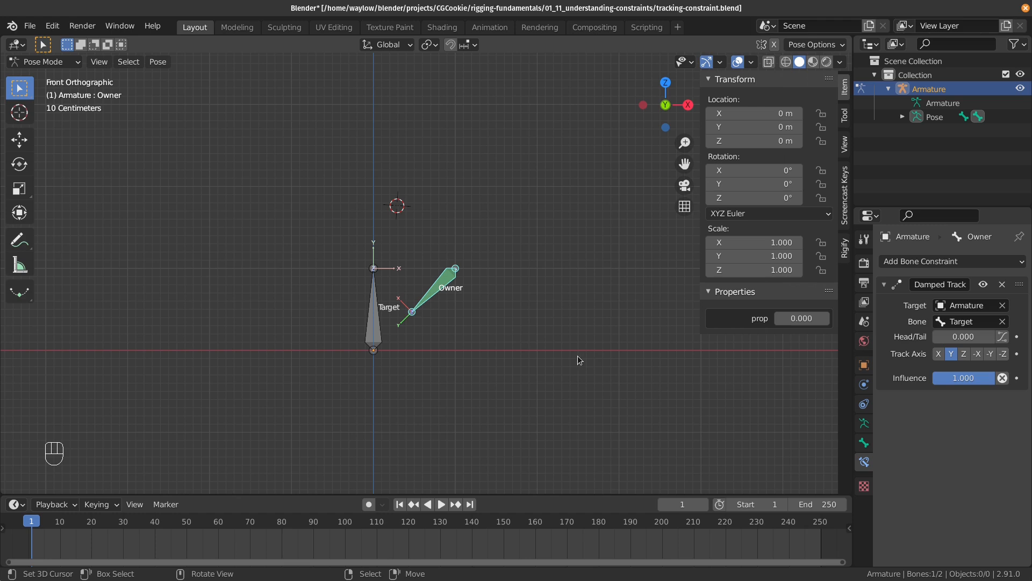
- Try moving the Target bone to test how the Owner bone's Damped Track follows it
middle_click_drag(499, 340, 430, 316)
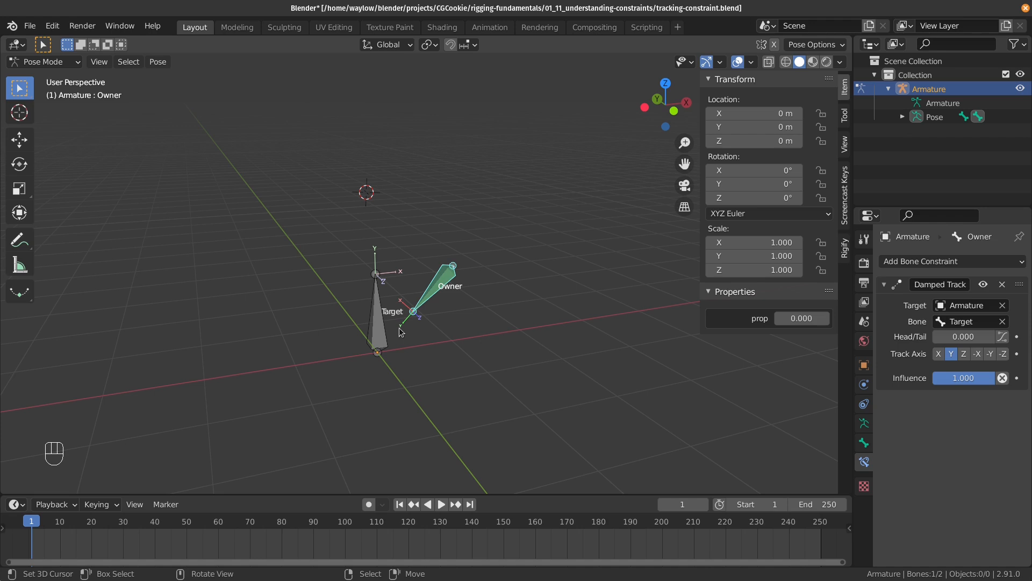
left_click(379, 347)
key("g")
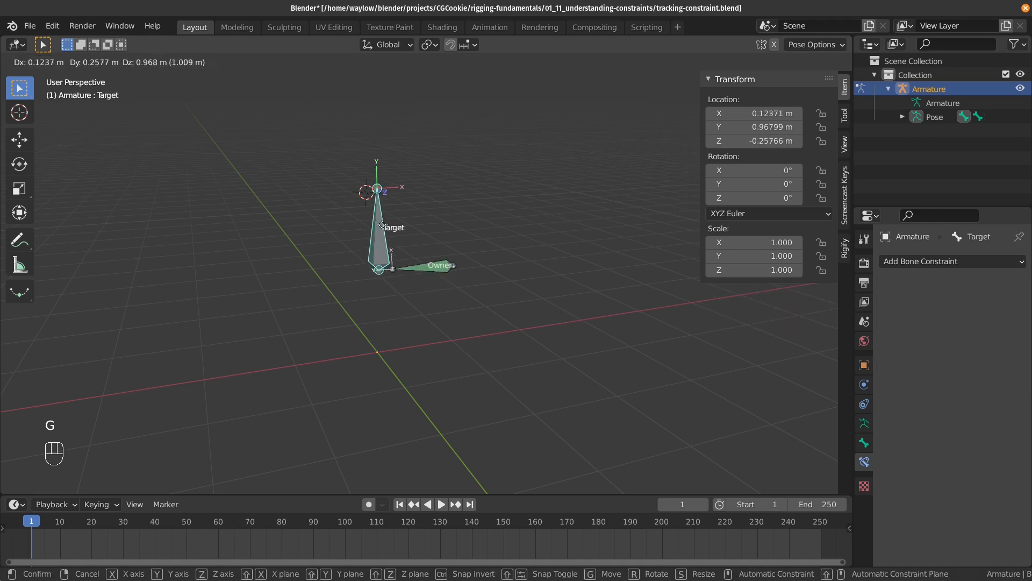
right_click(401, 312)
- Try the Owner bone's Damped Track with Track Axis X, Z, -X, -Y and -Z, and return it to Y
left_click(425, 298)
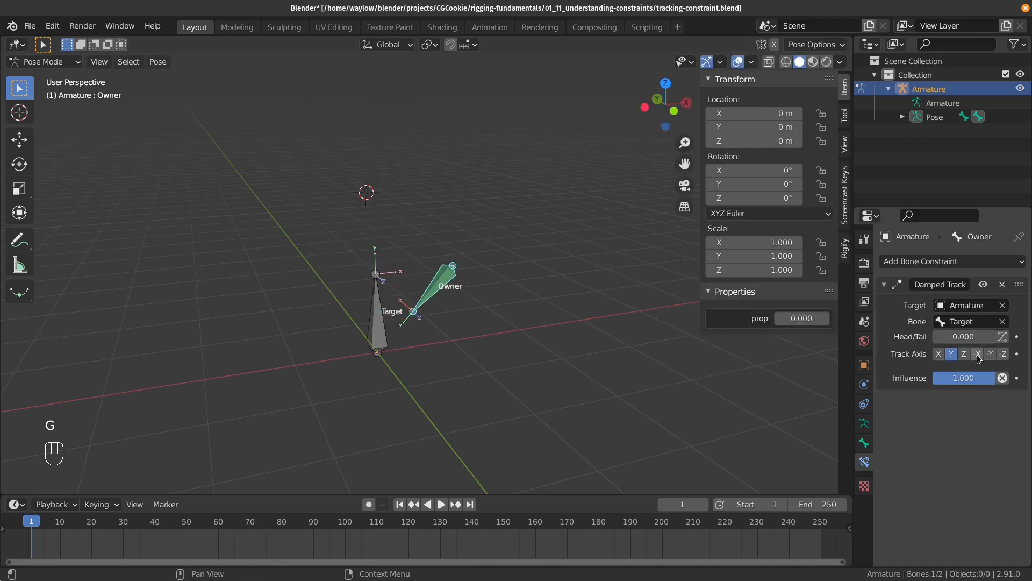
left_click(938, 355)
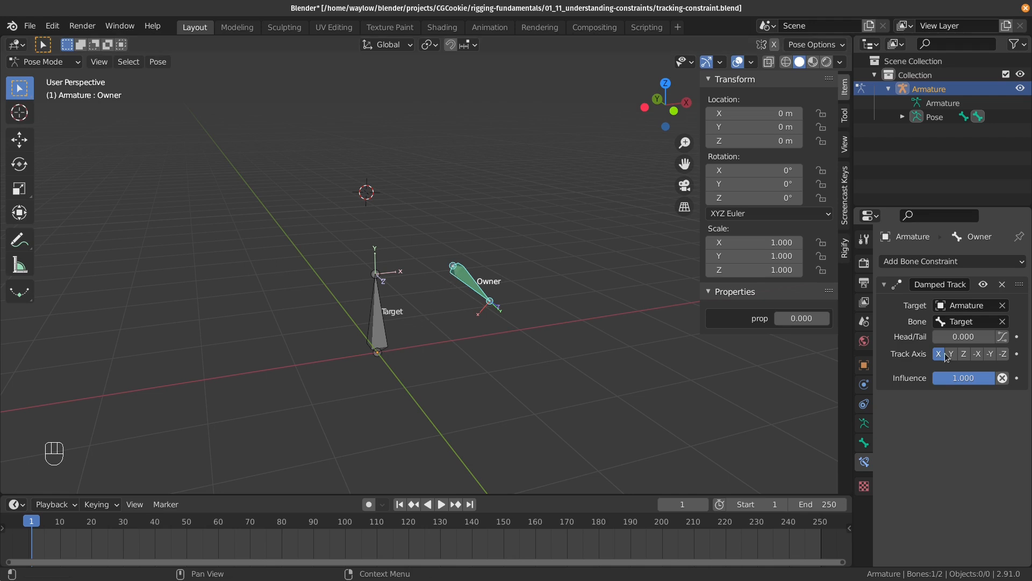
left_click(964, 353)
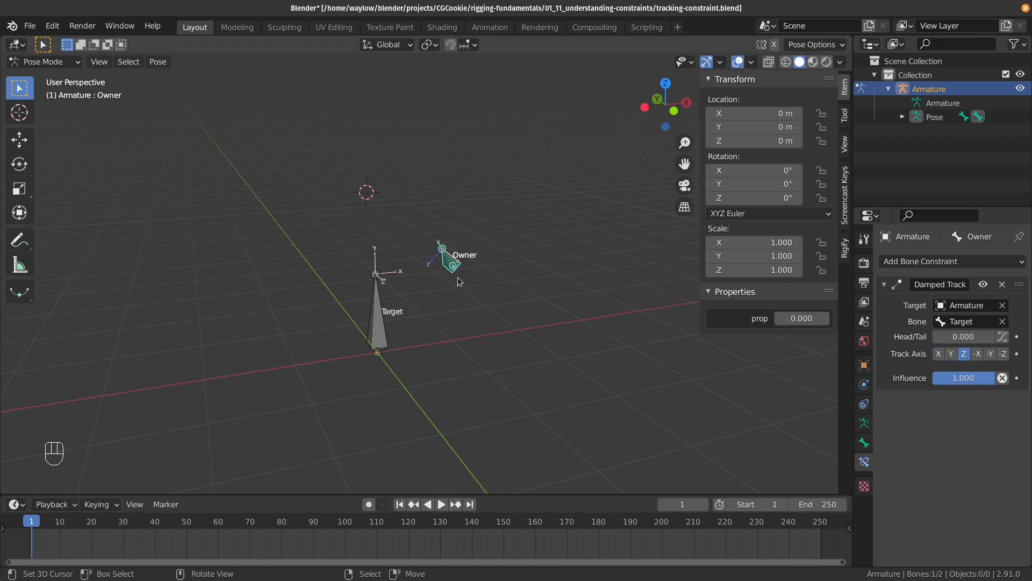
middle_click_drag(455, 271, 449, 253)
middle_click_drag(408, 331, 478, 358)
left_click(978, 354)
left_click(990, 354)
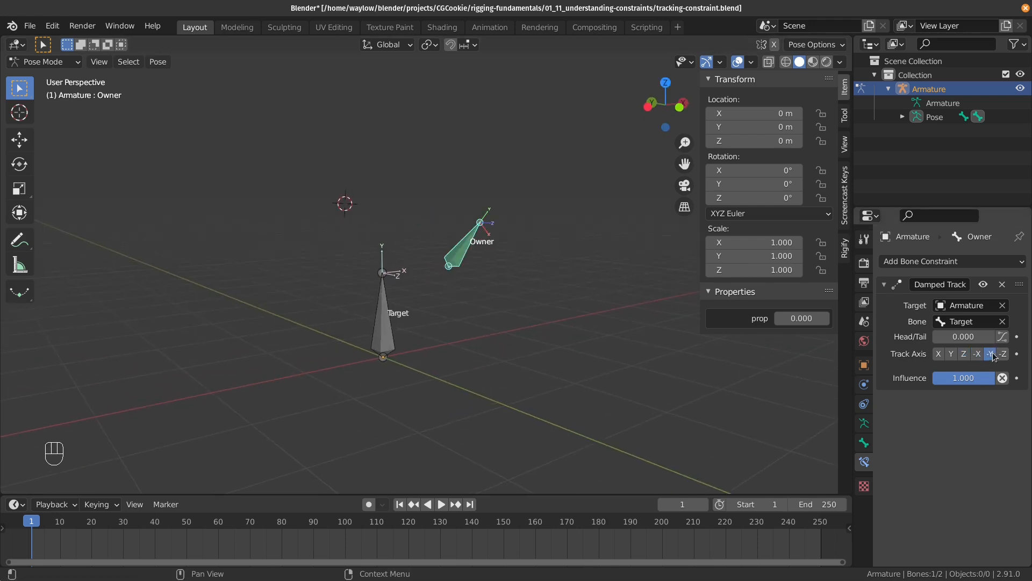
left_click(1003, 354)
left_click(951, 354)
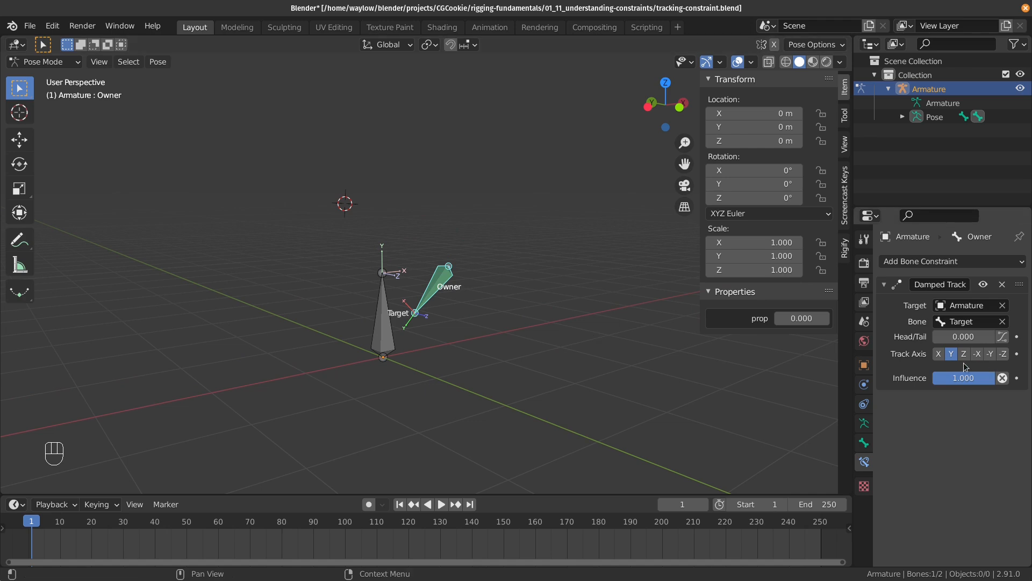
- Move the Target bone around the Owner bone, placing it at about X -0.03, Y 0.77, Z -0.71 m
middle_click_drag(508, 340, 469, 323)
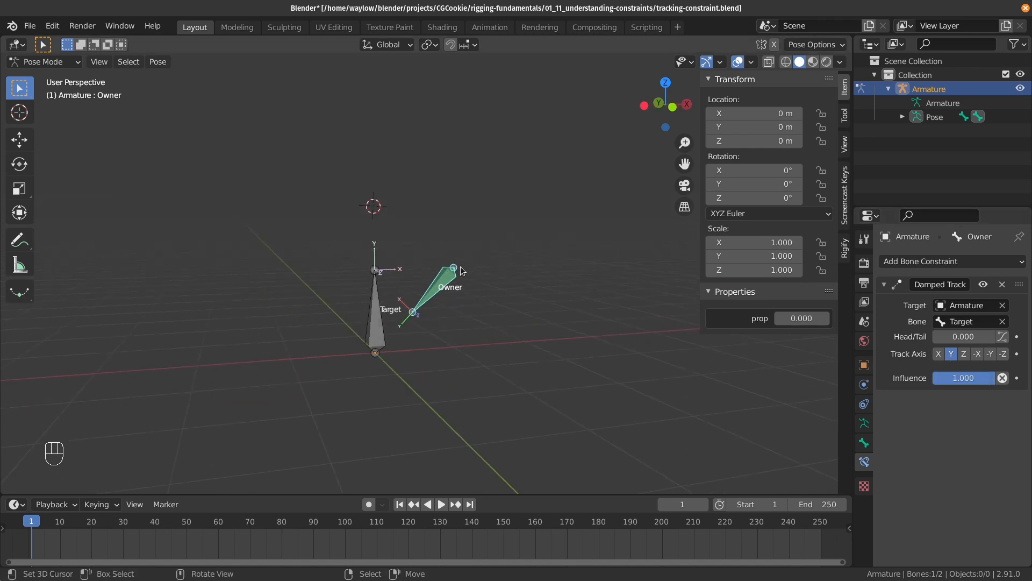
left_click(376, 353)
mouse_move(429, 329)
middle_mouse_down()
mouse_move(450, 299)
mouse_move(525, 315)
mouse_move(413, 318)
middle_mouse_up()
key("g")
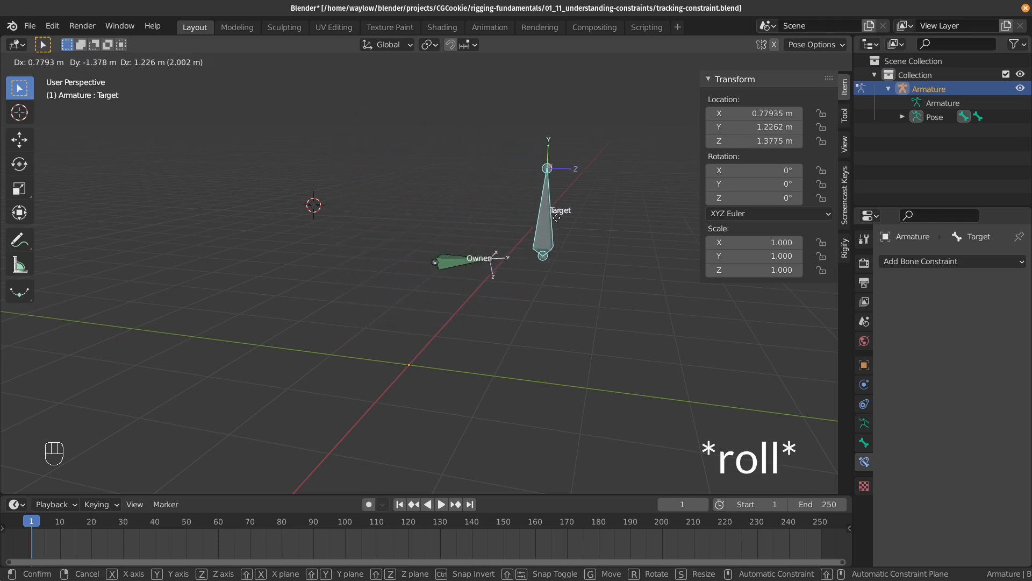
left_click(355, 253)
- Try rotating the Owner bone while its Damped Track constraint is active
left_click(406, 278)
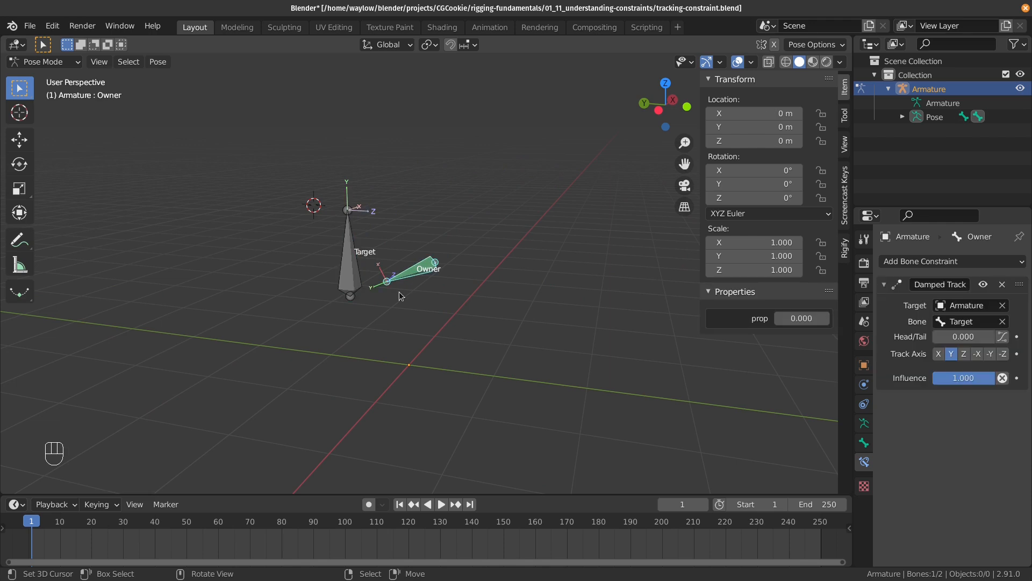
middle_click_drag(393, 300, 501, 259)
key("r")
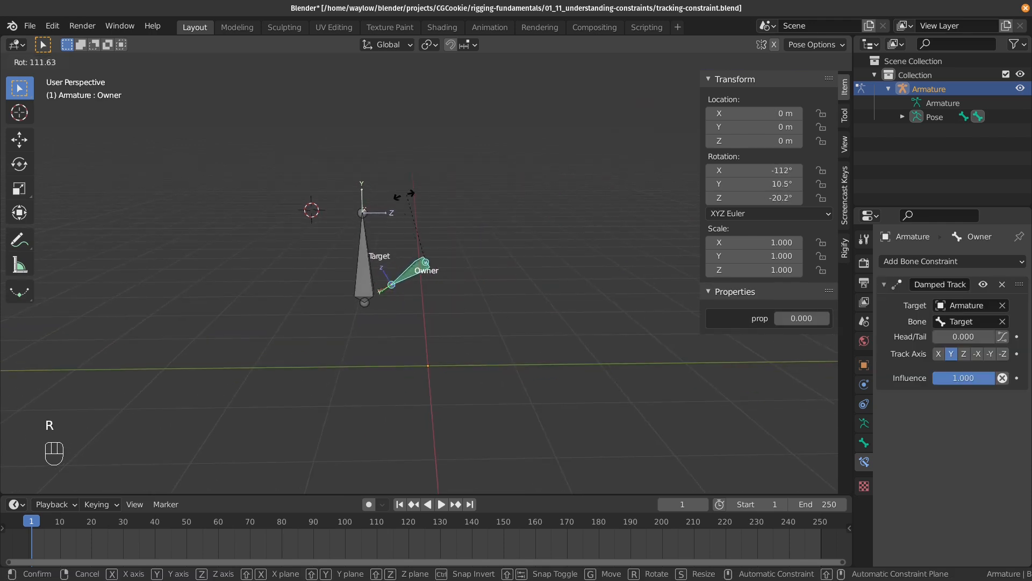
right_click(392, 282)
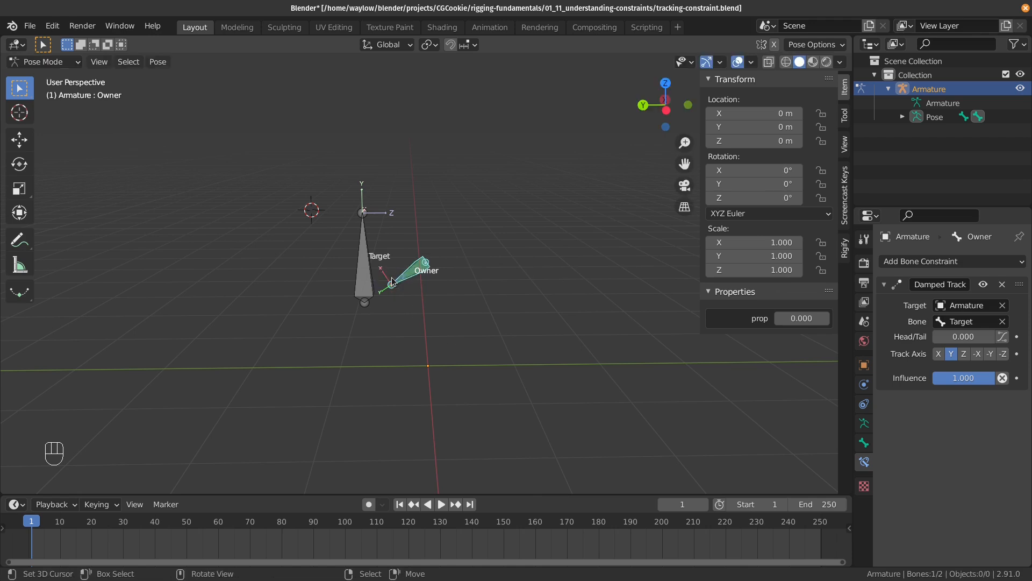
key("r")
right_click(379, 260)
- Add a Track To constraint to the Owner bone with the Target bone as its target, in front view
left_click(379, 260)
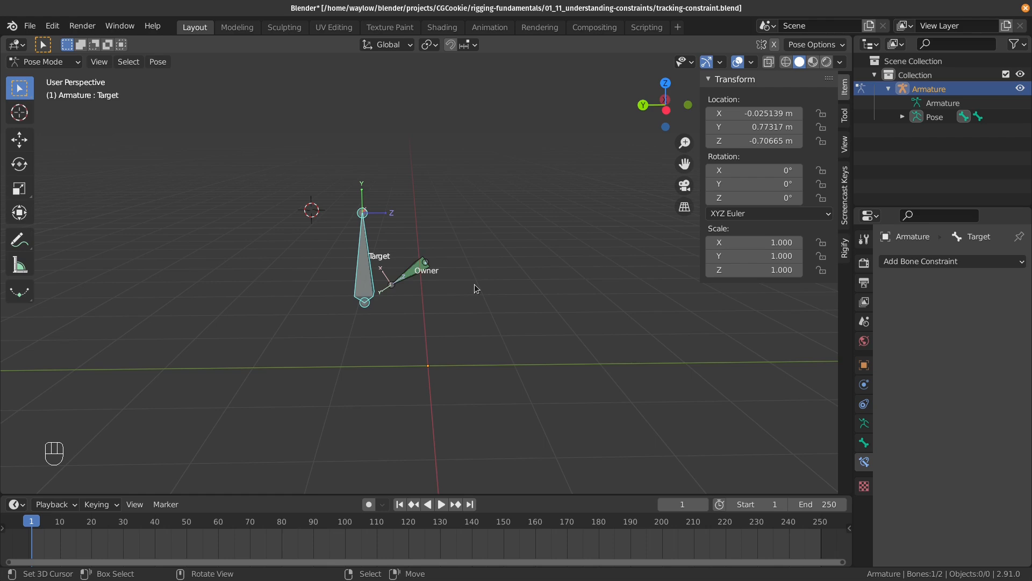
key("KP_1")
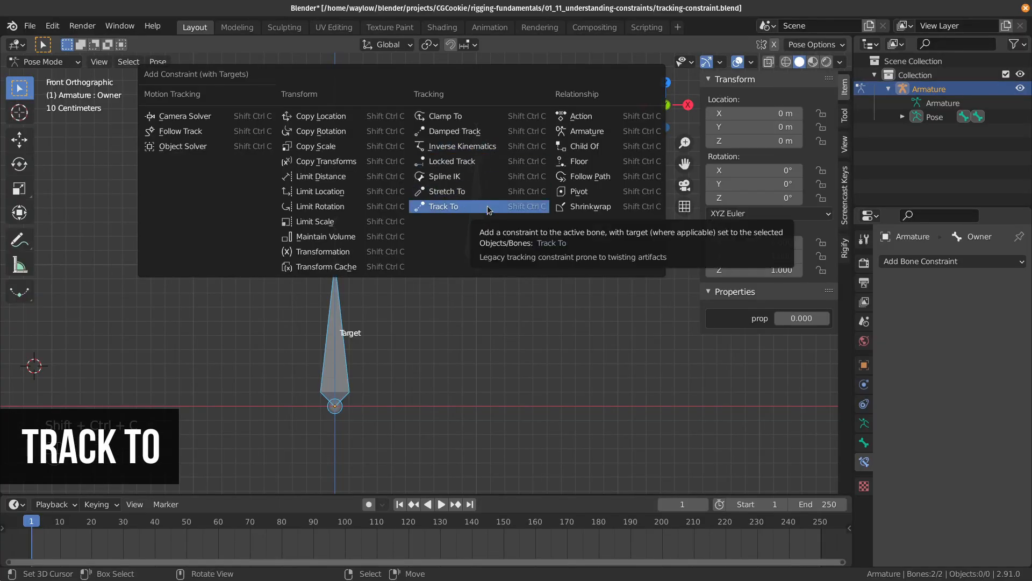
left_click(484, 211)
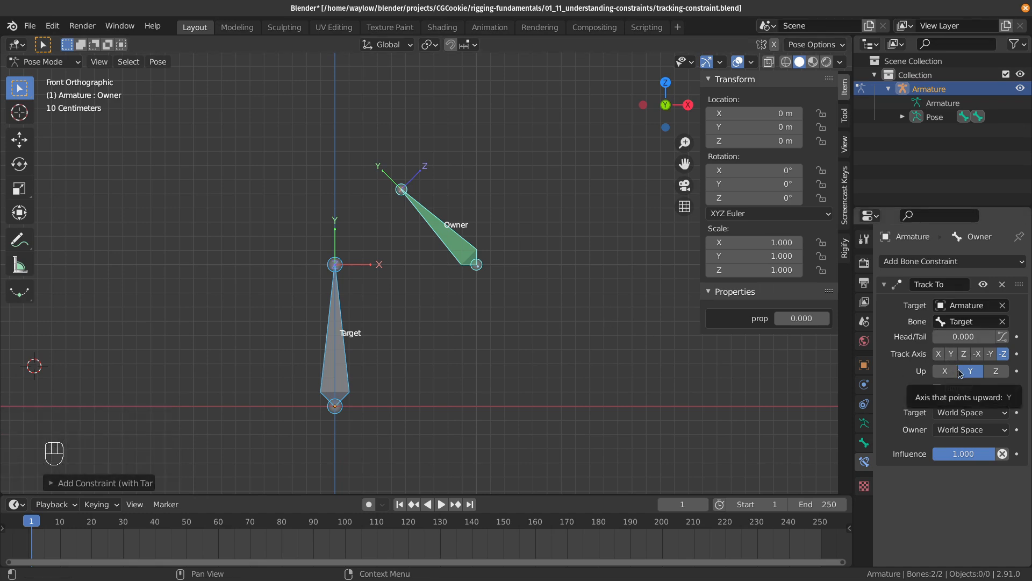
- Set the Track To constraint's Track Axis to Y and its Up axis to Z
left_click_drag(946, 340, 970, 339)
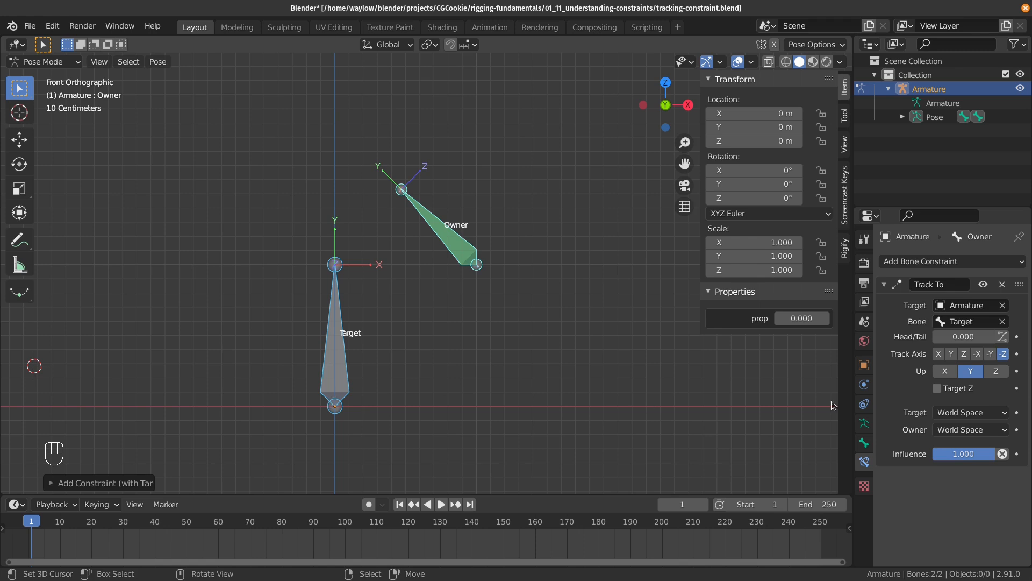
left_click(951, 354)
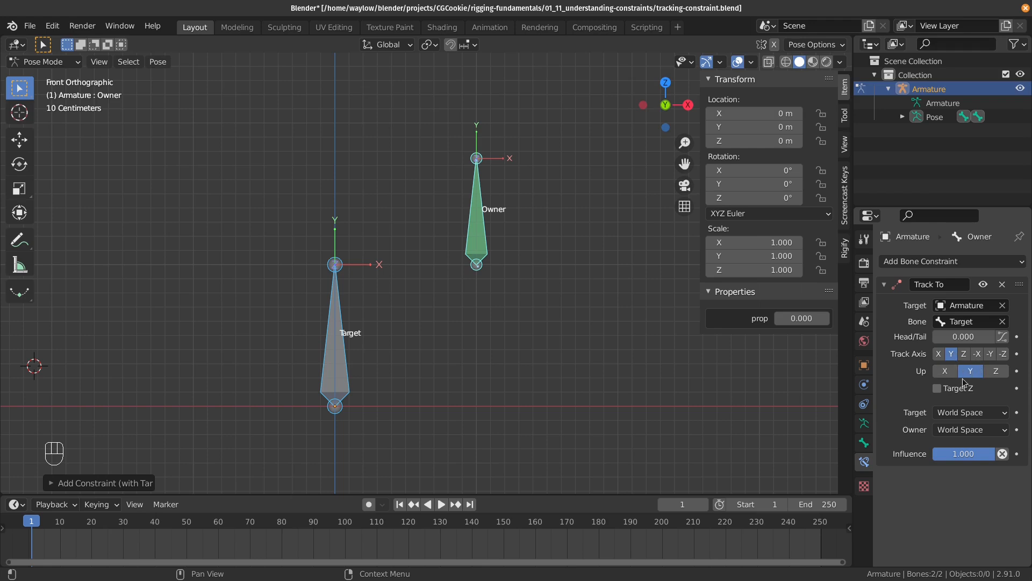
left_click(996, 372)
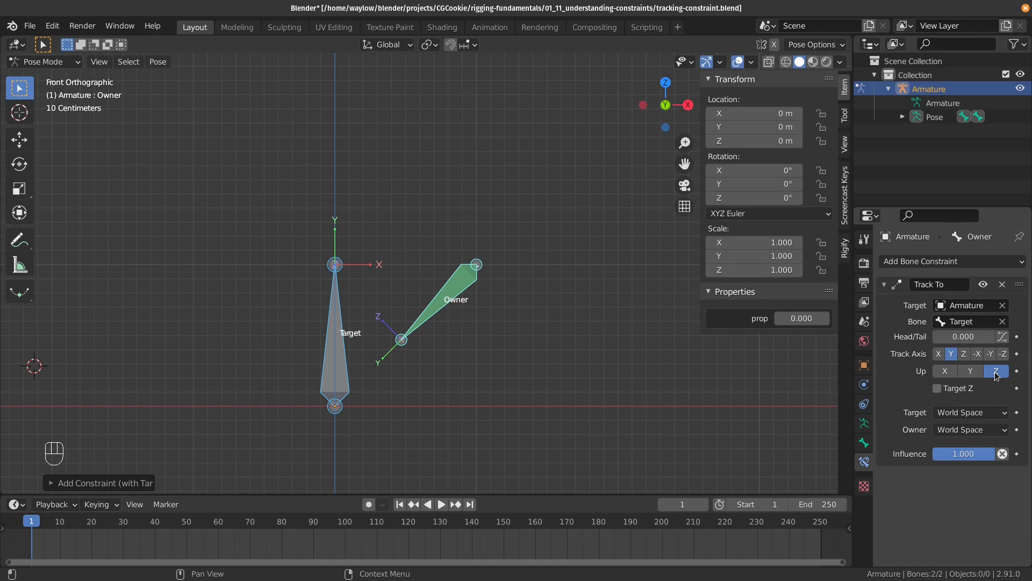
- Move the Target bone repeatedly around the Owner bone, placing it at about X 2.22, Y 1.22, Z -0.22 m
middle_click_drag(299, 357, 367, 333)
right_click(362, 370)
key("g")
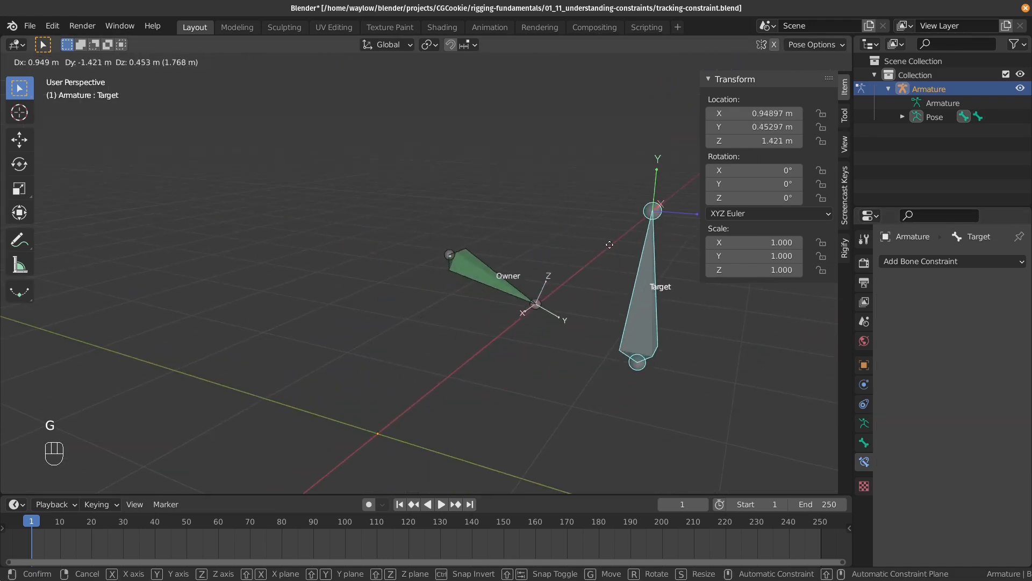
right_click(395, 170)
middle_click_drag(395, 170, 301, 215)
key("g")
left_click(490, 152)
middle_click_drag(489, 154, 345, 226)
key("g")
left_click(316, 292)
middle_click_drag(317, 292, 541, 162)
key("g")
left_click(653, 166)
middle_click_drag(653, 165, 349, 256)
key("g")
left_click(324, 304)
- Try rotating the Owner bone while its Track To constraint is active
right_click(380, 304)
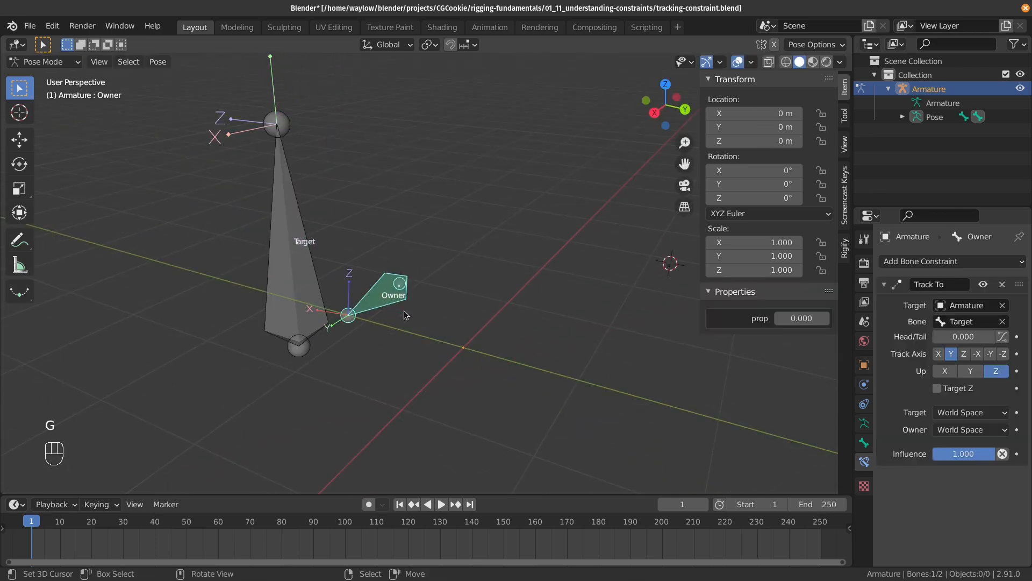
key("r")
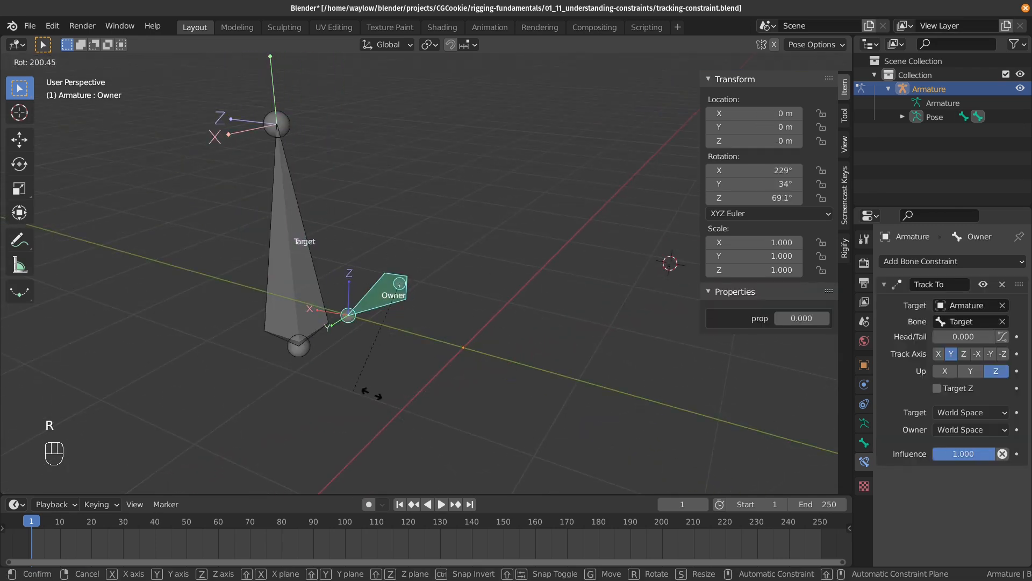
key("Escape")
key("r")
key("Escape")
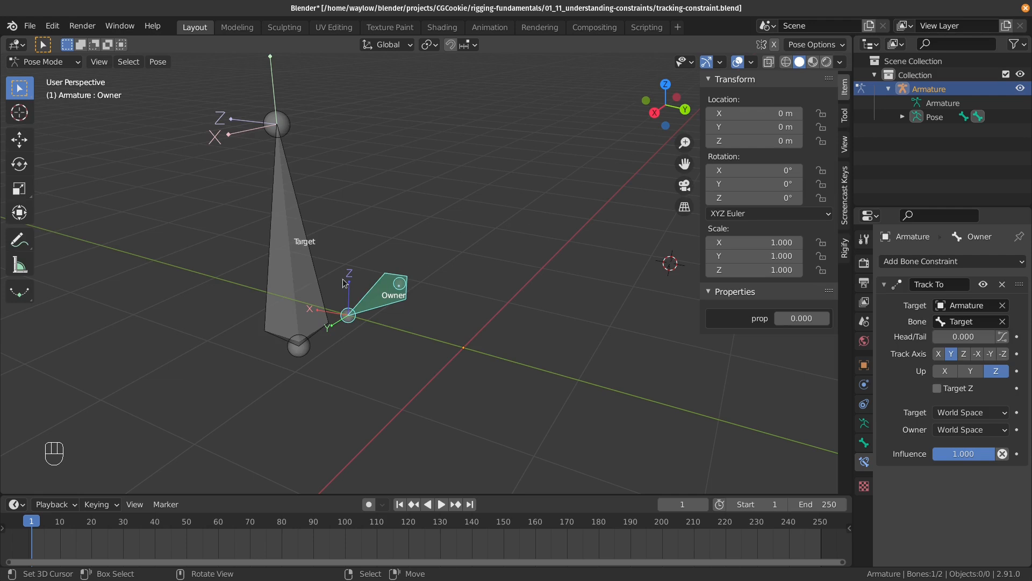
- Select the Target bone and move it again to test the Owner bone's Track To behaviour
left_click(308, 276)
mouse_move(385, 279)
middle_mouse_down()
mouse_move(413, 257)
mouse_move(387, 267)
middle_mouse_up()
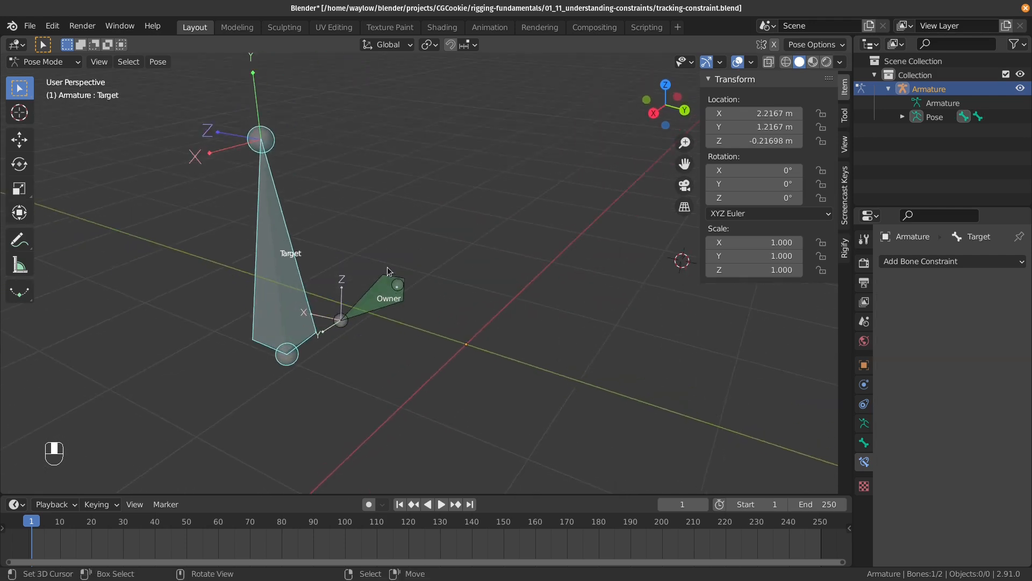
key("g")
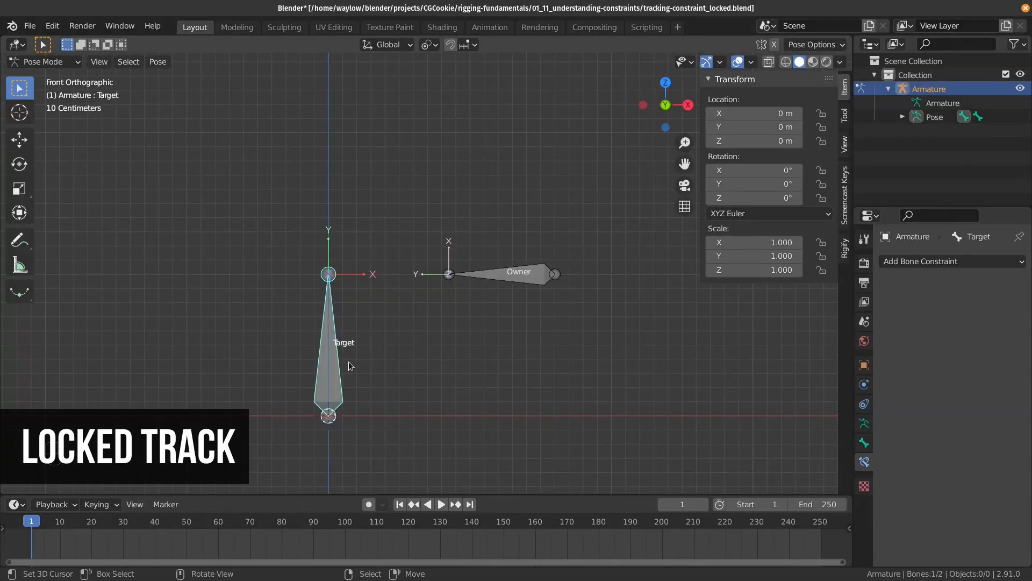
- Add a Locked Track constraint to the Owner bone with the Target bone as its target
left_click(529, 276, "shift")
key("shift+ctrl+c")
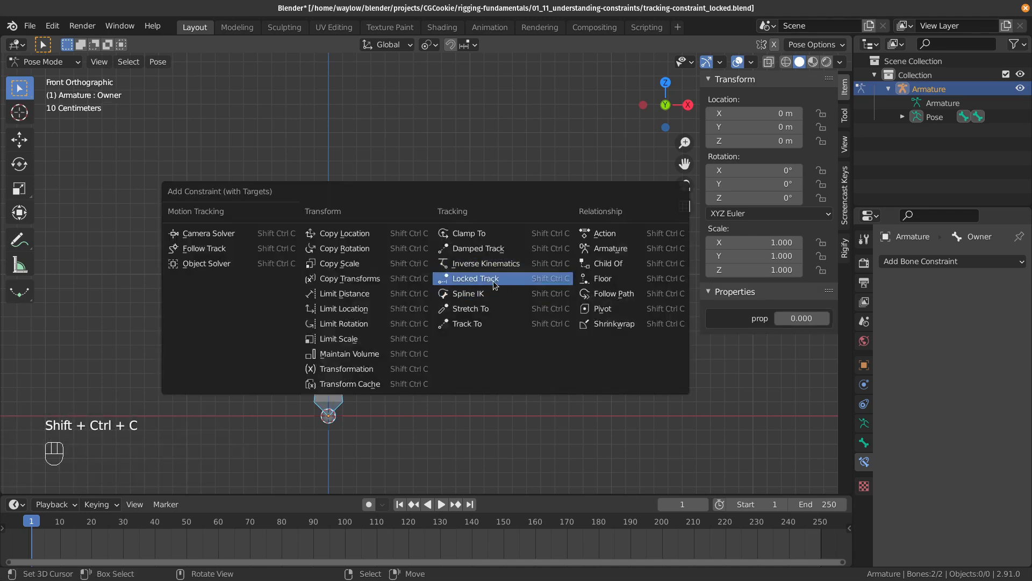
left_click(465, 282)
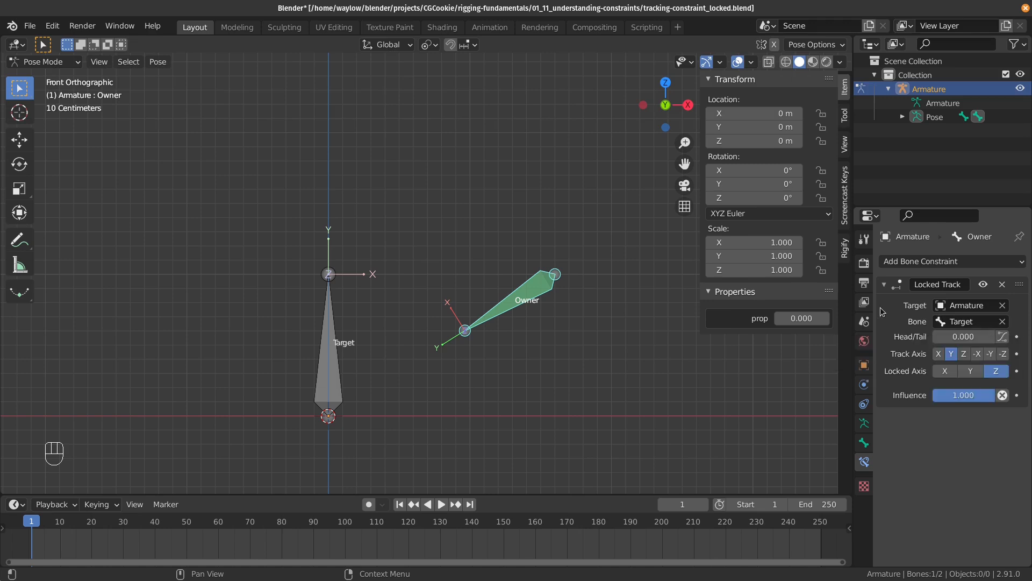
- Disable the Locked Track constraint to inspect the Owner bone's axes, set its Locked Axis to X, and re-enable it
left_click(983, 284)
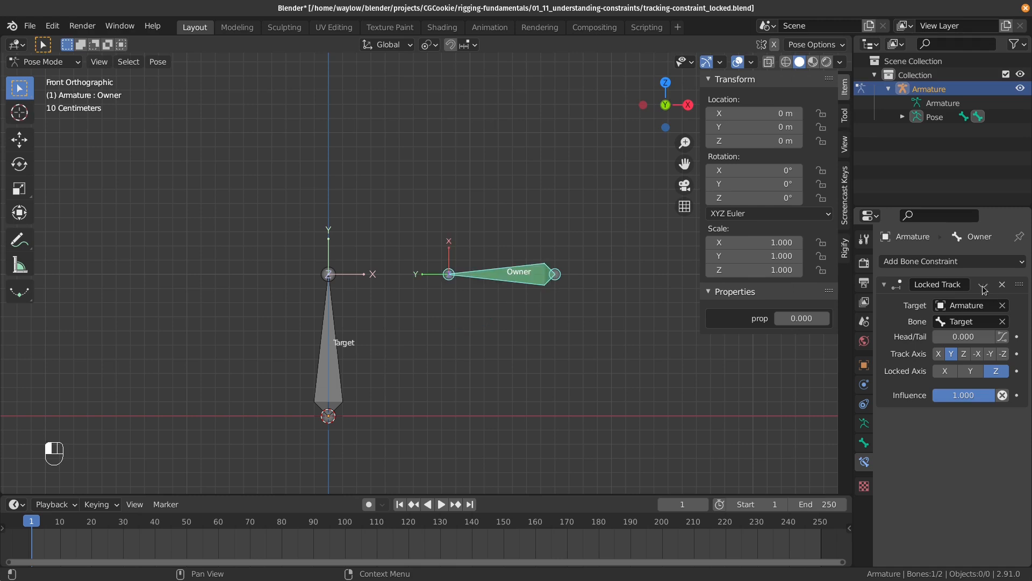
middle_click_drag(615, 291, 508, 335)
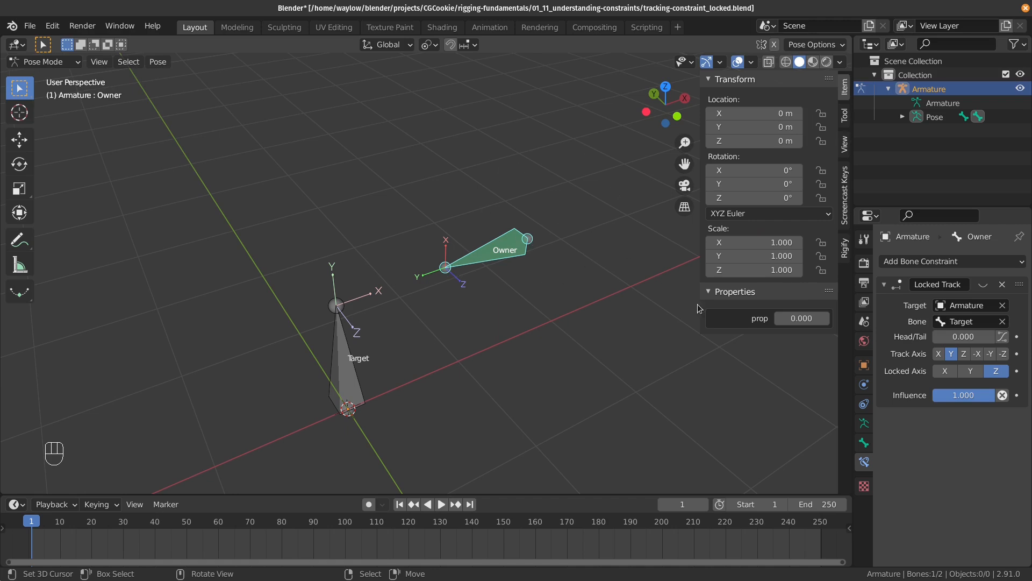
left_click(947, 371)
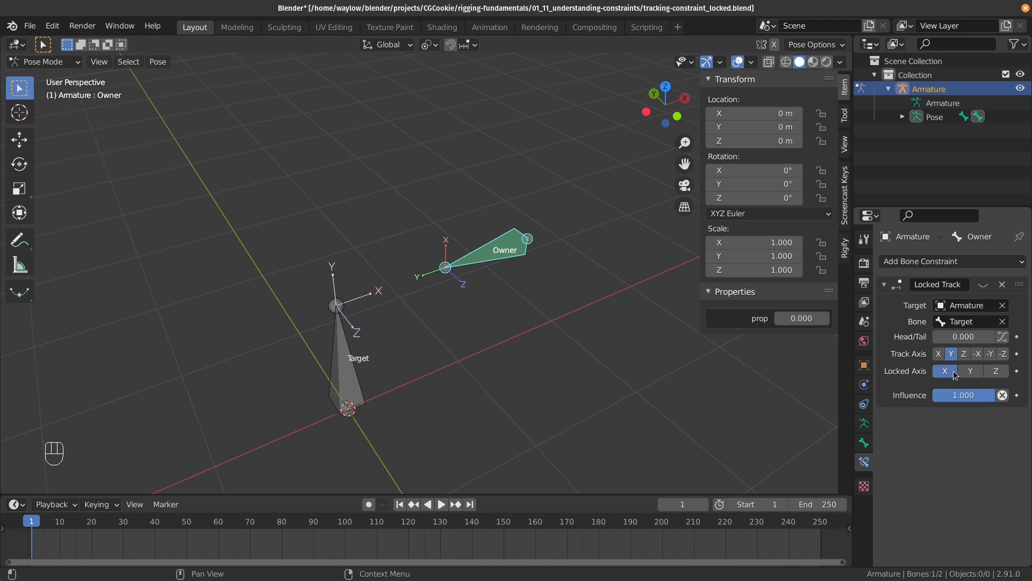
left_click(984, 284)
- Move the Target bone horizontally in top view to test the Owner bone's Locked Track
middle_click_drag(538, 347, 501, 334)
left_click(353, 355)
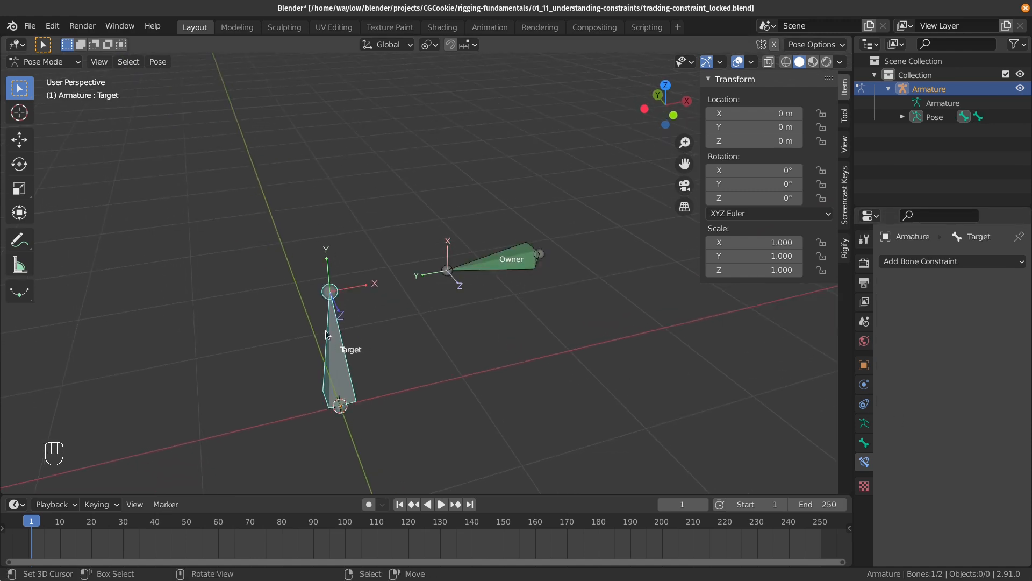
middle_click_drag(328, 340, 376, 334)
key("g")
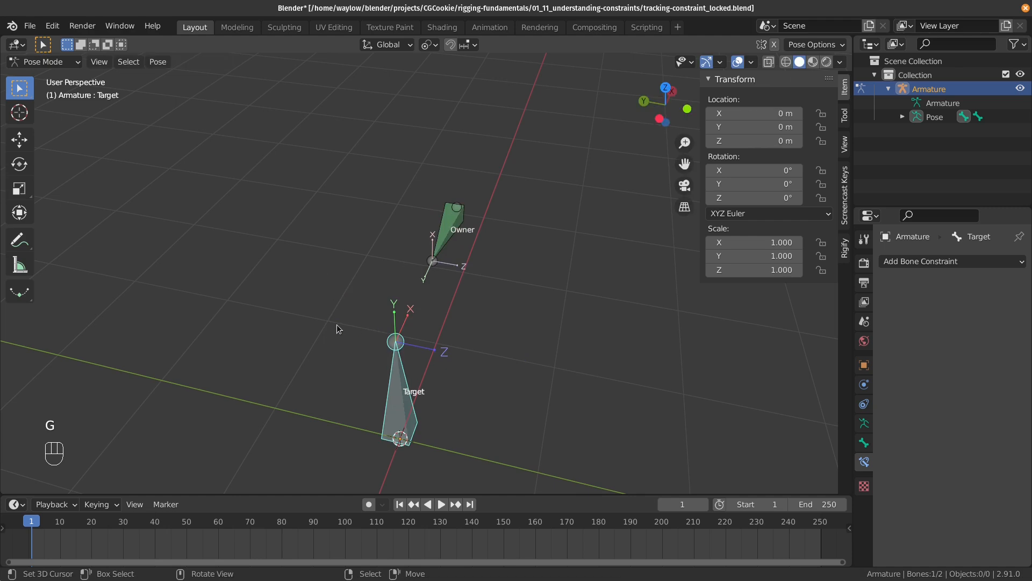
key("KP_7")
key("g")
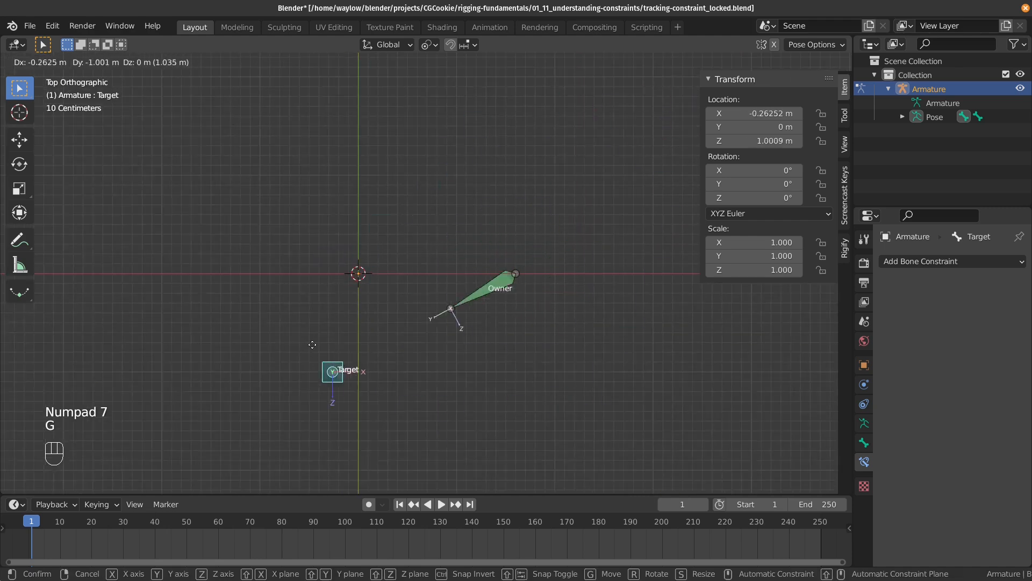
left_click(349, 279)
- Move the Target bone vertically and around the Owner bone from several angles, leaving it beside the Owner's tip
middle_click_drag(414, 318, 335, 295)
key("g")
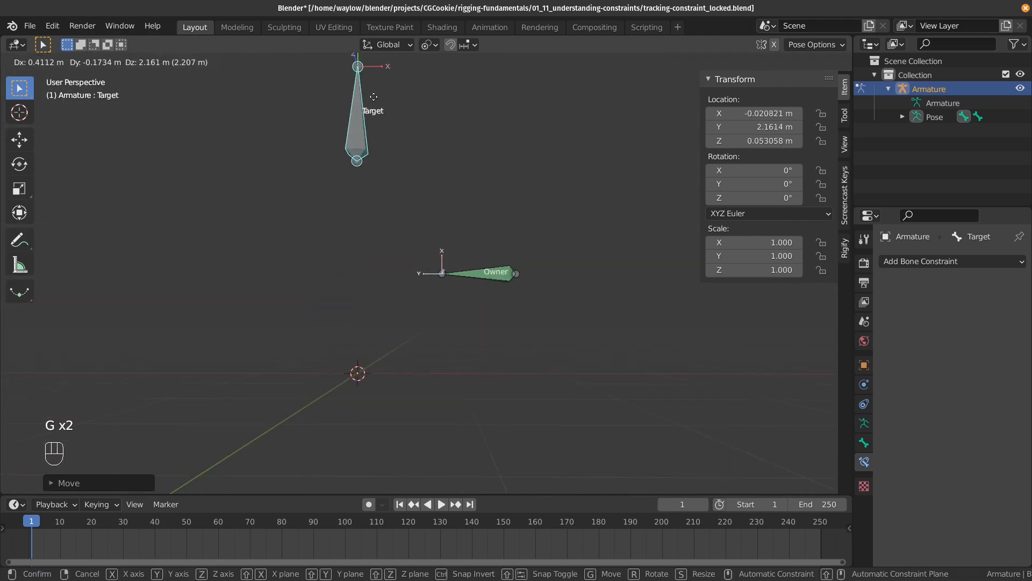
left_click(353, 229)
middle_click_drag(356, 231, 484, 318)
key("g")
left_click(371, 275)
middle_click_drag(359, 276, 410, 261)
key("g")
left_click(479, 378)
mouse_move(477, 376)
middle_mouse_down()
mouse_move(496, 357)
mouse_move(486, 370)
middle_mouse_up()
key("g")
left_click(498, 331)
key("g")
left_click(371, 291)
middle_click_drag(371, 291, 357, 270)
- Select the Owner bone and open the choice of bone constraints to add
right_click(481, 263)
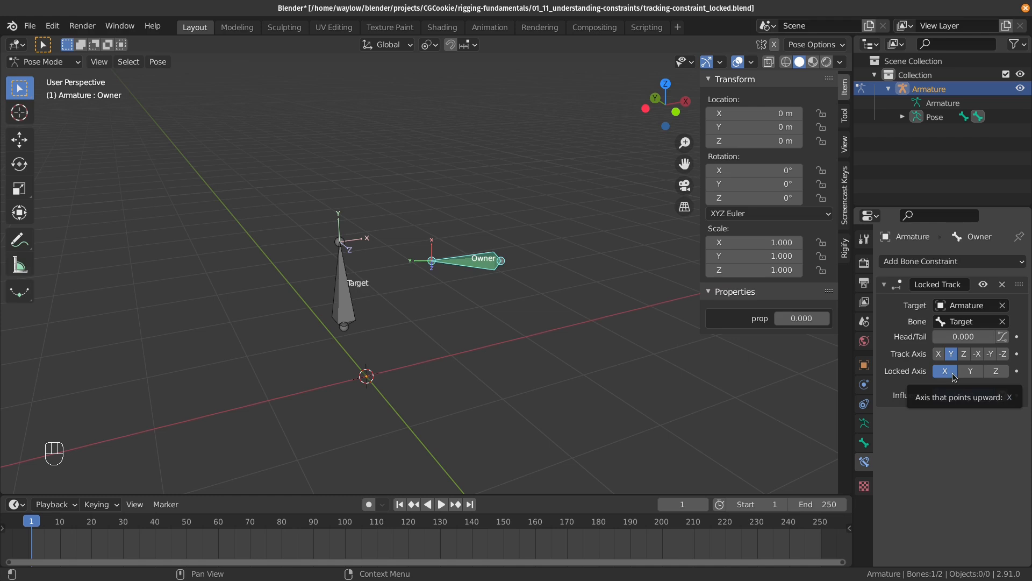
left_click(935, 262)
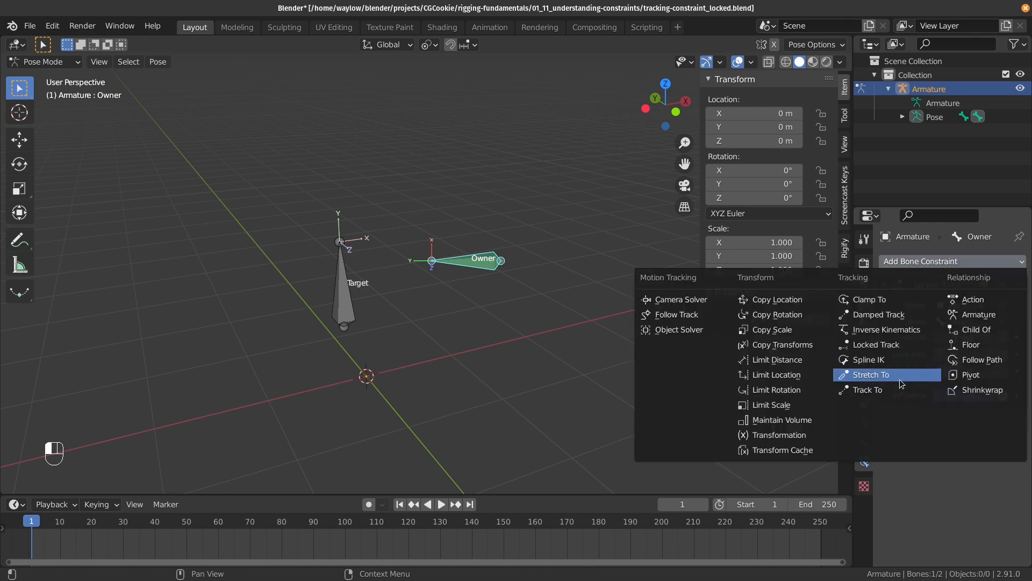